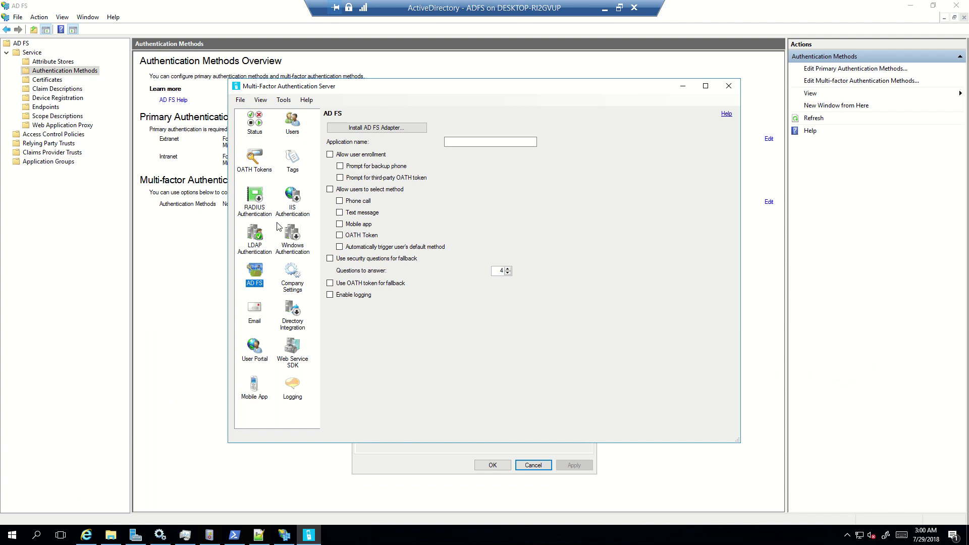
Step: Tick Certificate Authentication in AD FS Management's multi-factor methods, leaving Azure MFA unticked
{"action": "left_click", "coordinate": [683, 86]}
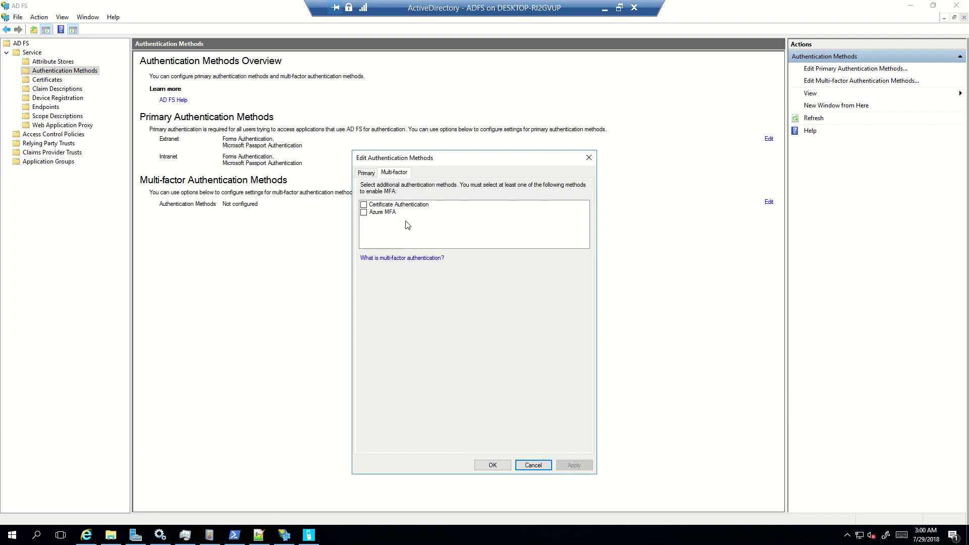
{"action": "left_click", "coordinate": [588, 158]}
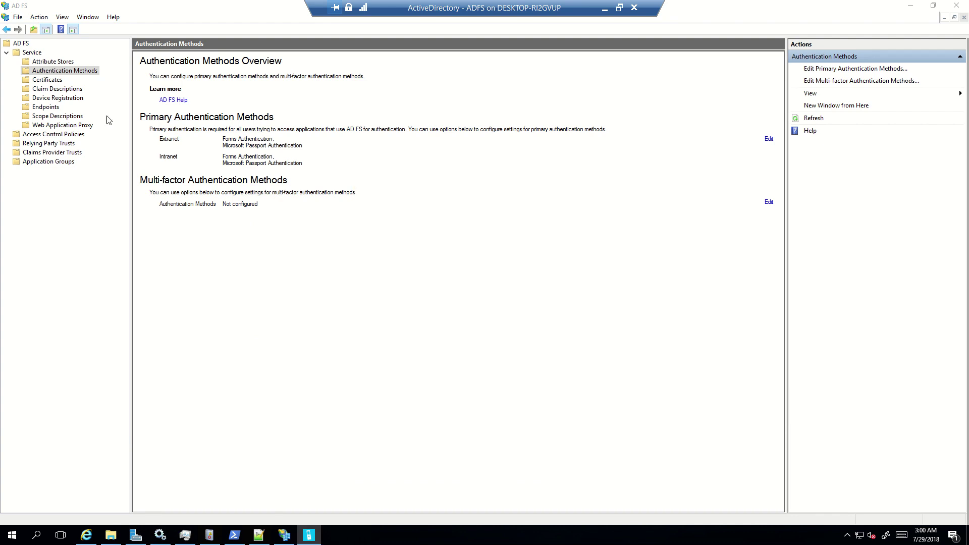
{"action": "left_click", "coordinate": [49, 72]}
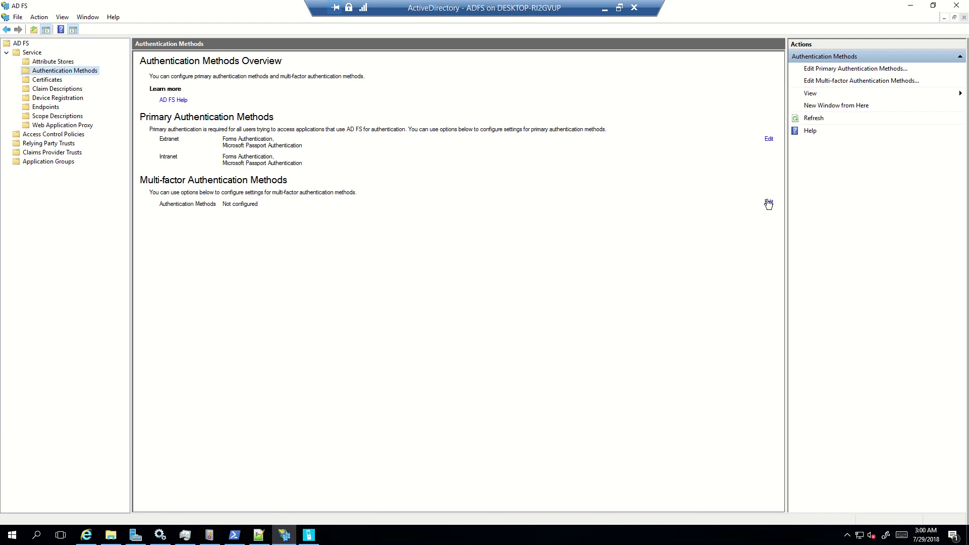
{"action": "left_click", "coordinate": [768, 203]}
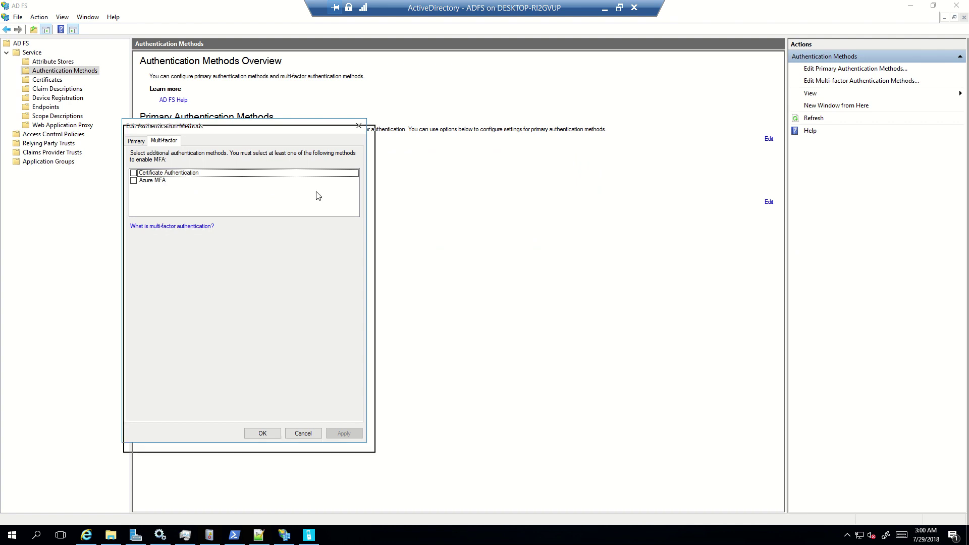
{"action": "left_click", "coordinate": [398, 231]}
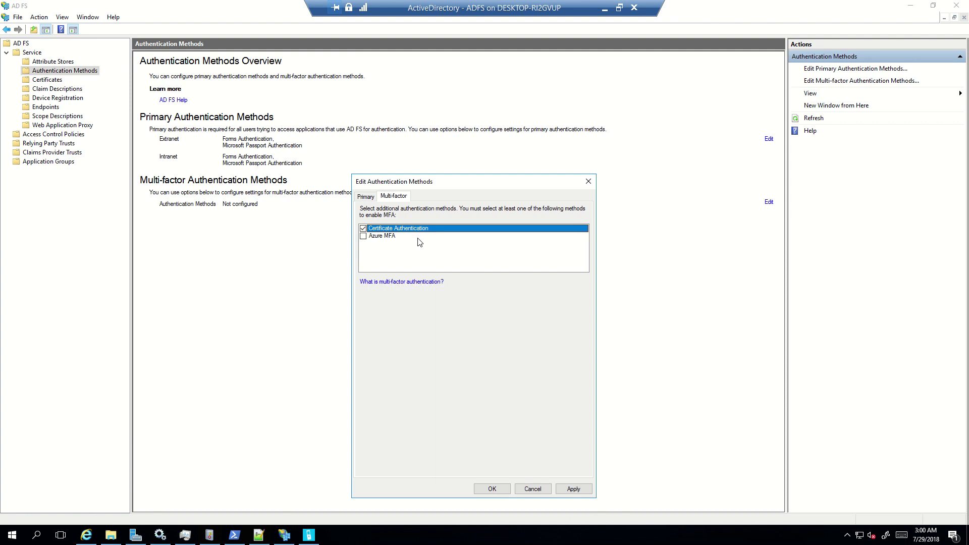
Step: Untick Certificate Authentication so both multi-factor methods are unchecked
{"action": "left_click", "coordinate": [376, 238]}
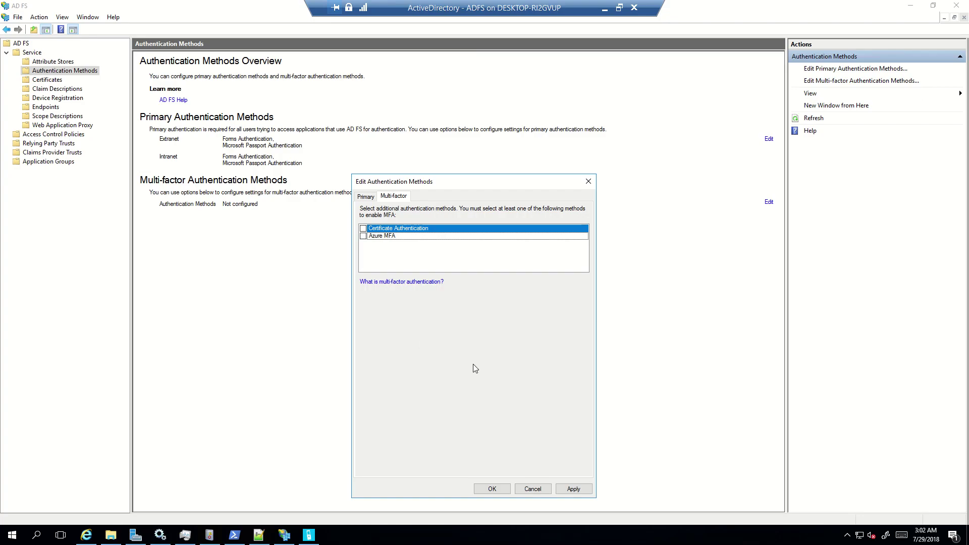
Step: Cancel Edit Authentication Methods and bring Multi-Factor Authentication Server back on its AD FS page
{"action": "left_click", "coordinate": [530, 489]}
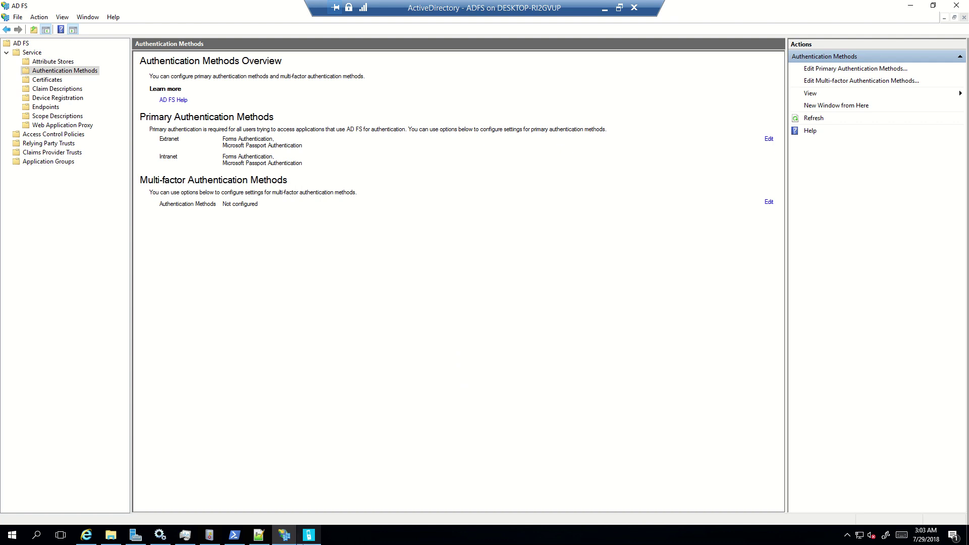
{"action": "left_click", "coordinate": [306, 536]}
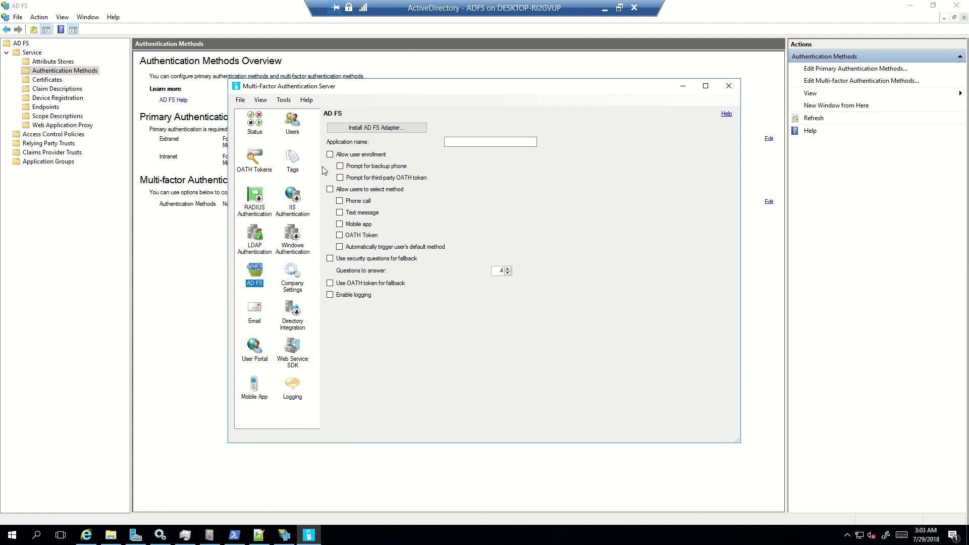
Step: Enable Allow user enrollment and Allow users to select method, with Phone call and Text message
{"action": "left_click", "coordinate": [383, 128]}
{"action": "left_click", "coordinate": [330, 154]}
{"action": "left_click", "coordinate": [330, 189]}
{"action": "left_click", "coordinate": [340, 201]}
{"action": "left_click", "coordinate": [340, 212]}
Step: Run the Install AD FS Adapter wizard through to completion and close it
{"action": "left_click", "coordinate": [386, 135]}
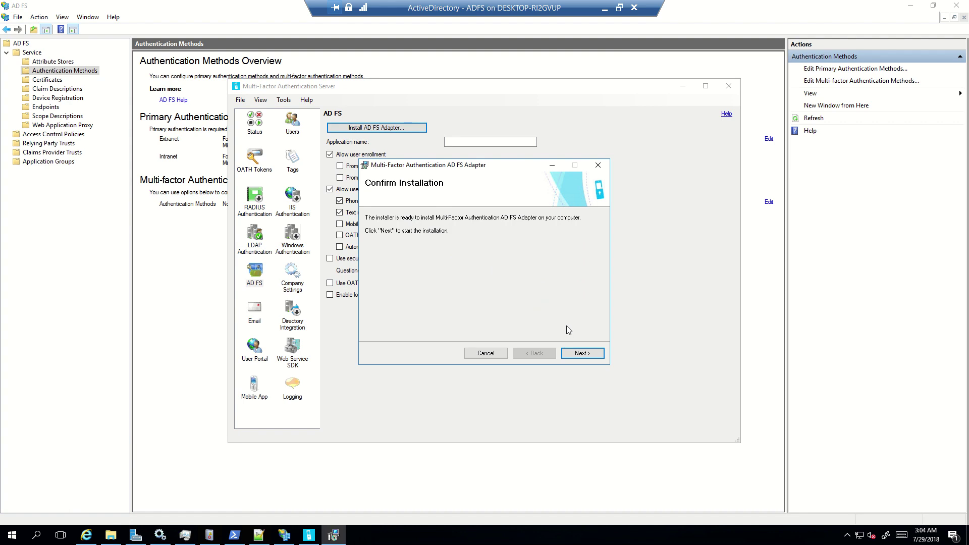
{"action": "left_click", "coordinate": [581, 355]}
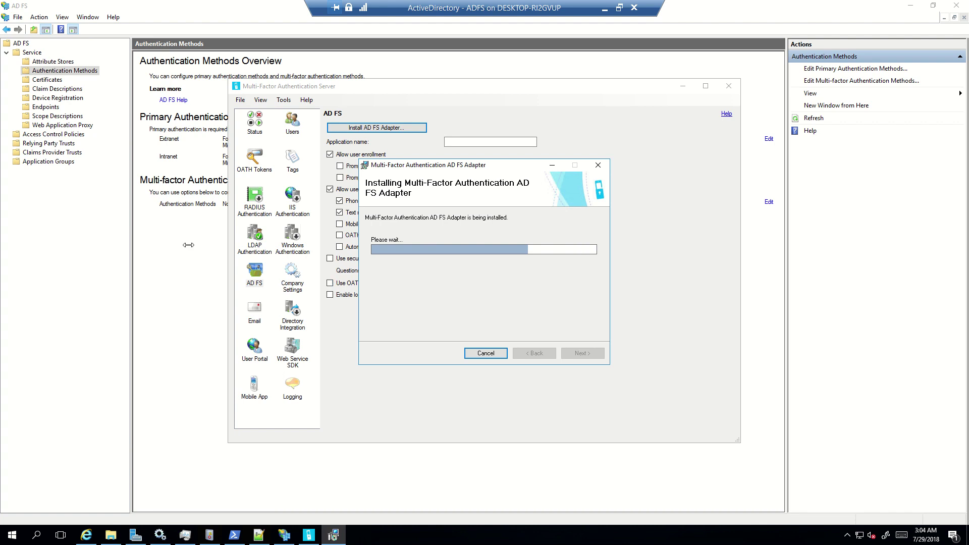
{"action": "left_click", "coordinate": [202, 227]}
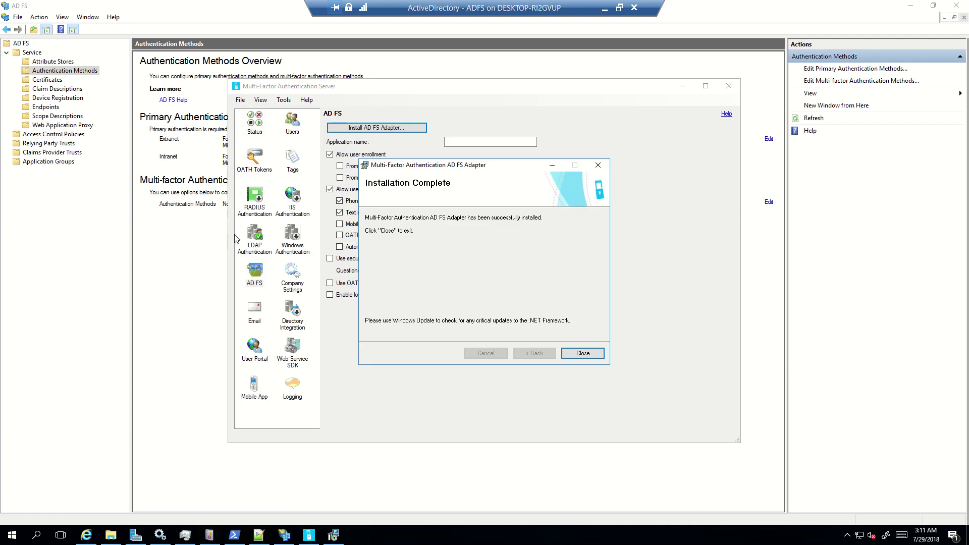
{"action": "left_click", "coordinate": [583, 353]}
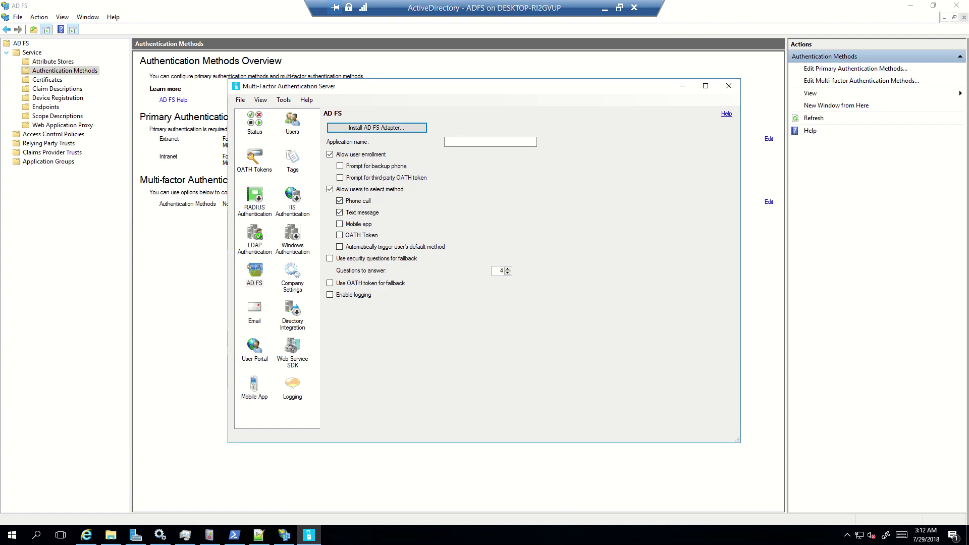
Step: Reopen Company Settings > AD FS to confirm Remove AD FS Adapter now appears
{"action": "left_click", "coordinate": [231, 539]}
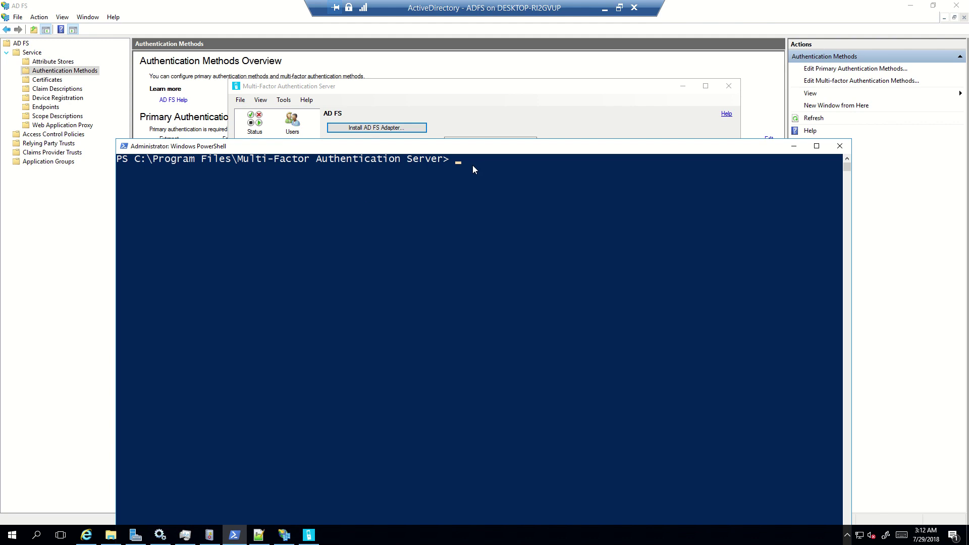
{"action": "left_click", "coordinate": [52, 209]}
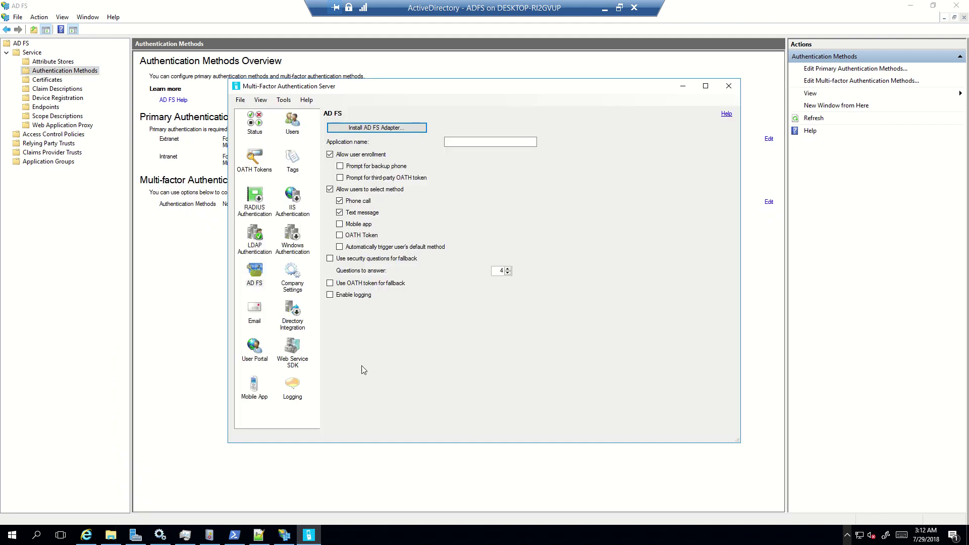
{"action": "left_click", "coordinate": [288, 280]}
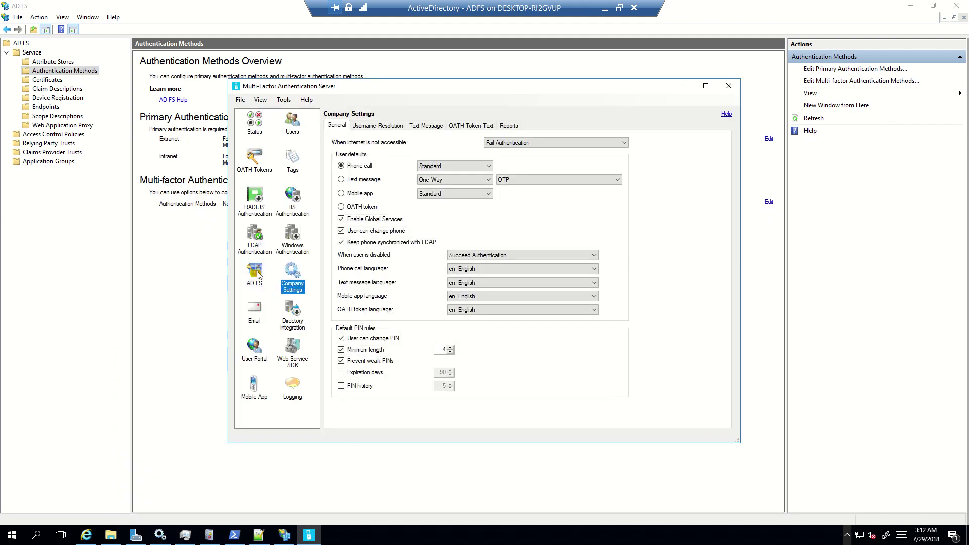
{"action": "left_click", "coordinate": [257, 273]}
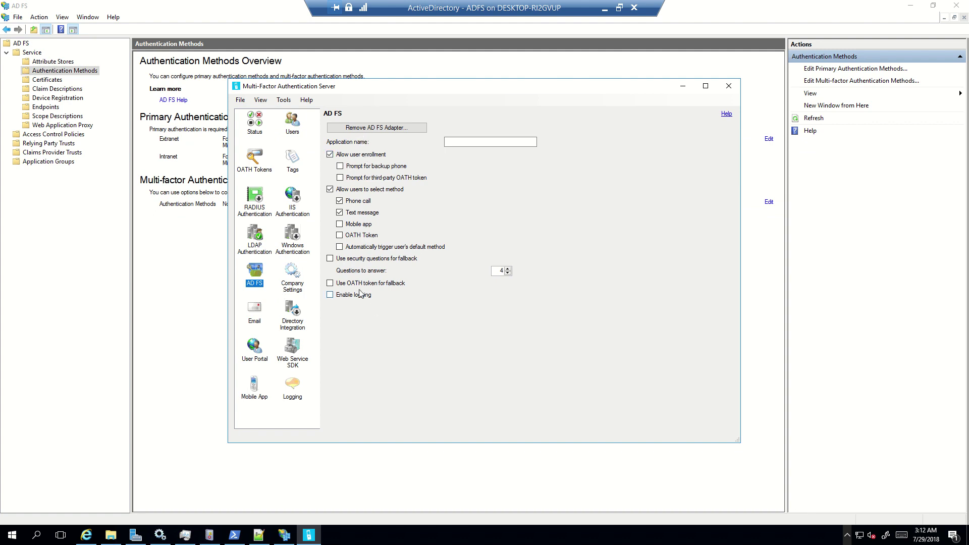
Step: In AD FS Management, view the multi-factor methods and cancel without changes
{"action": "left_click", "coordinate": [197, 227]}
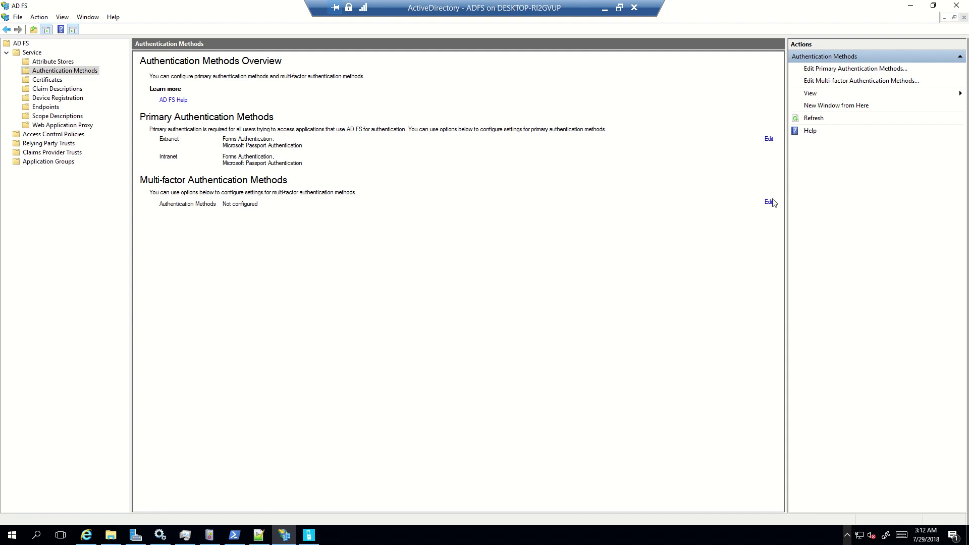
{"action": "left_click", "coordinate": [769, 202]}
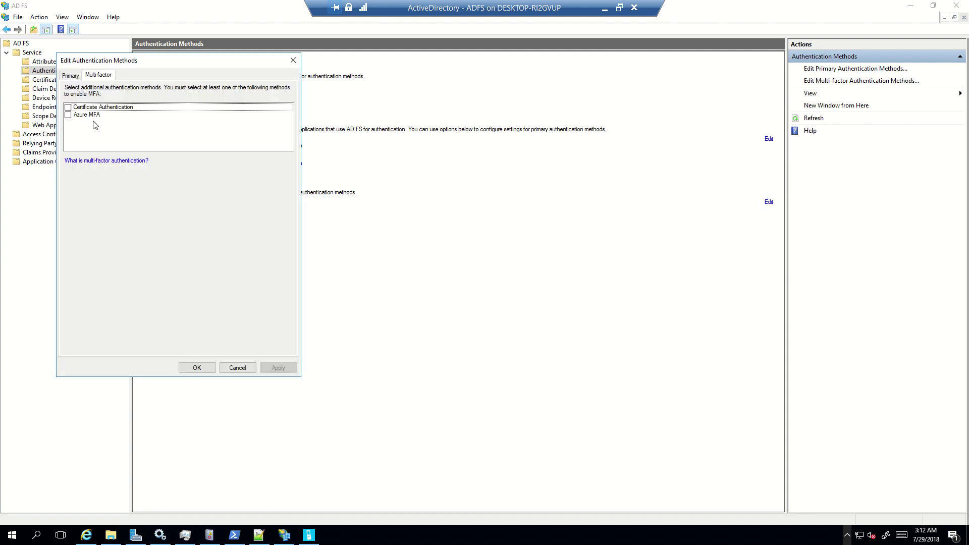
{"action": "left_click", "coordinate": [238, 369]}
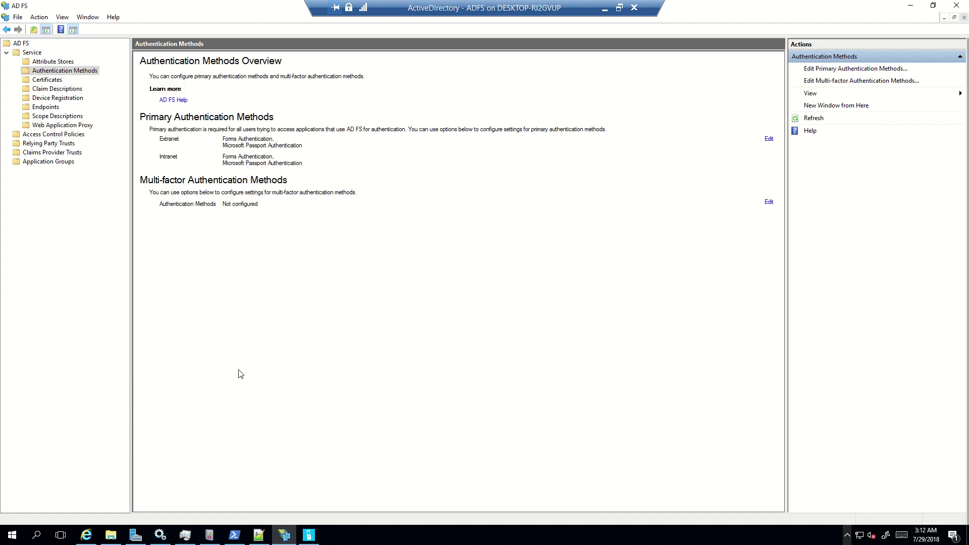
Step: Run .\Register-MultiFactorAuthenticationAdfsAdapter.ps1 in PowerShell to register the adapter
{"action": "left_click", "coordinate": [235, 535]}
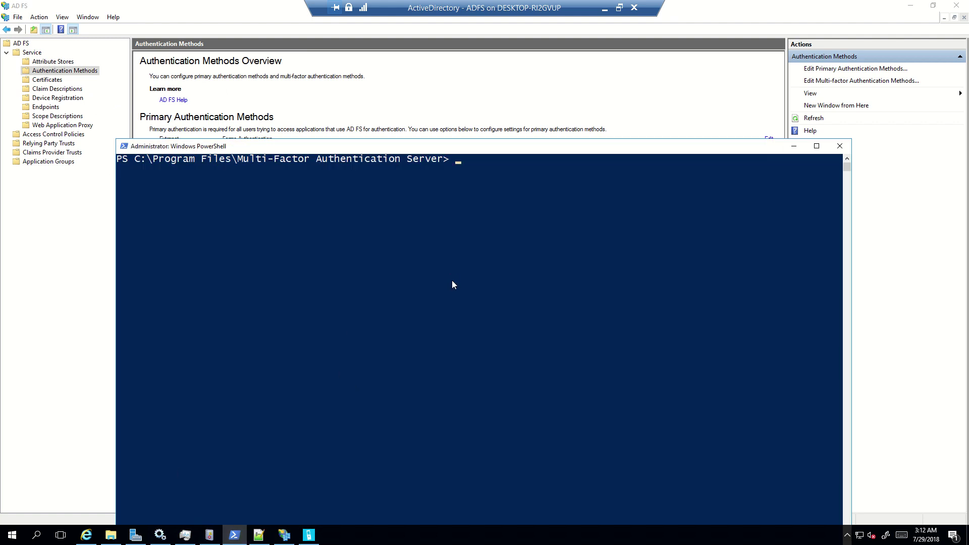
{"action": "type", "text": "re"}
{"action": "key", "text": "Tab"}
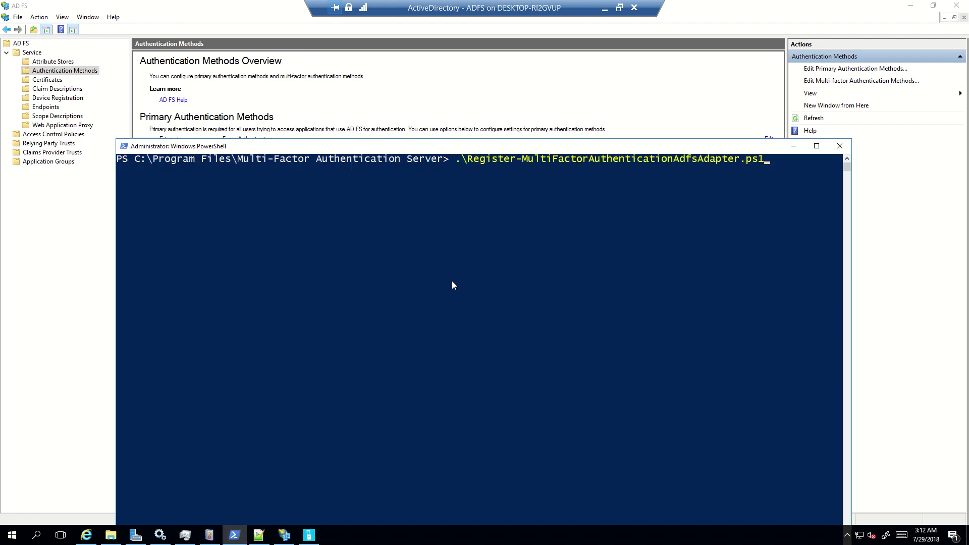
{"action": "key", "text": "Return"}
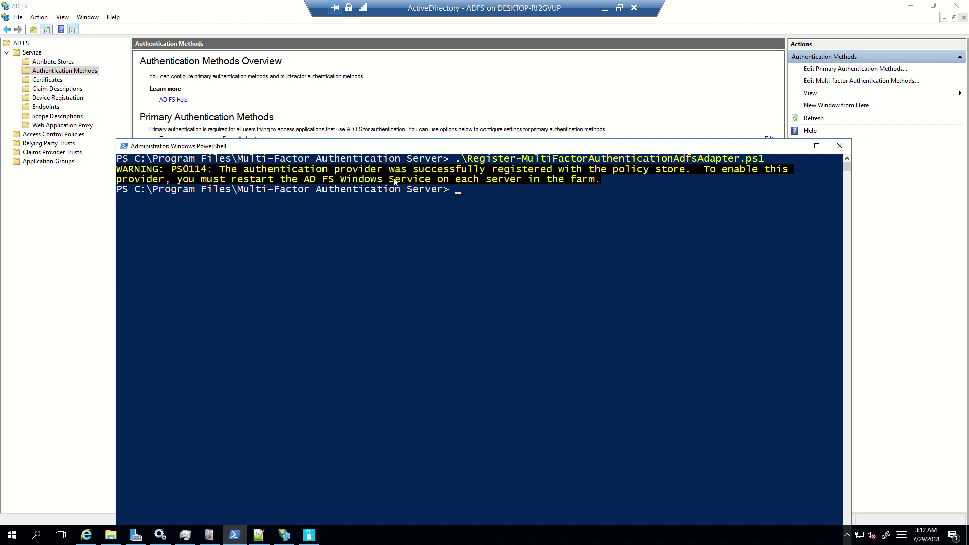
Step: Restart the Active Directory Federation Services service and close the AD FS Management console
{"action": "left_click", "coordinate": [160, 535]}
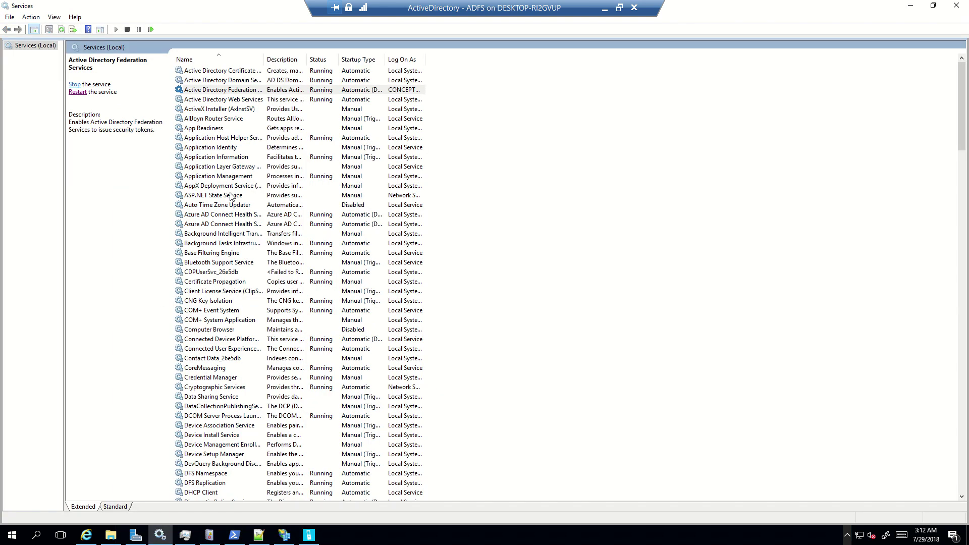
{"action": "left_click", "coordinate": [221, 91]}
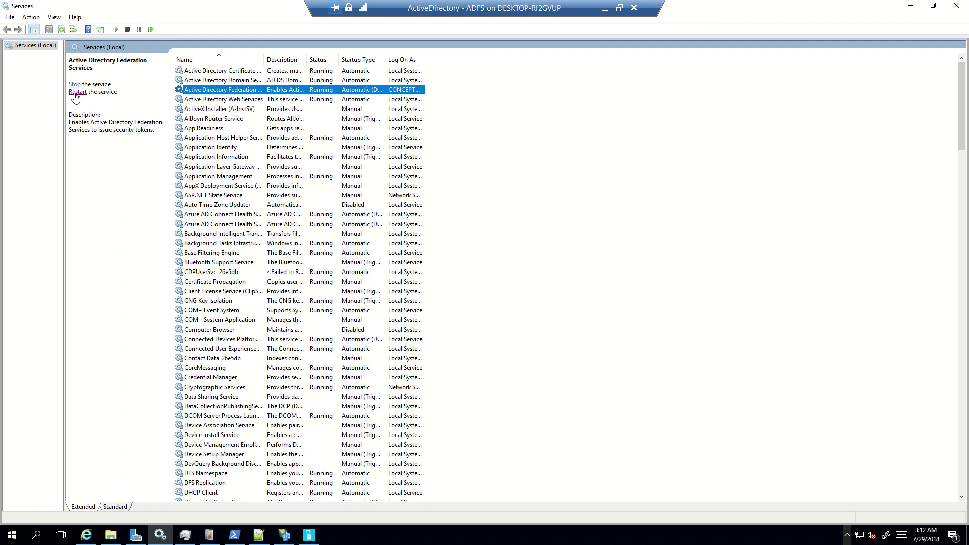
{"action": "left_click", "coordinate": [76, 92]}
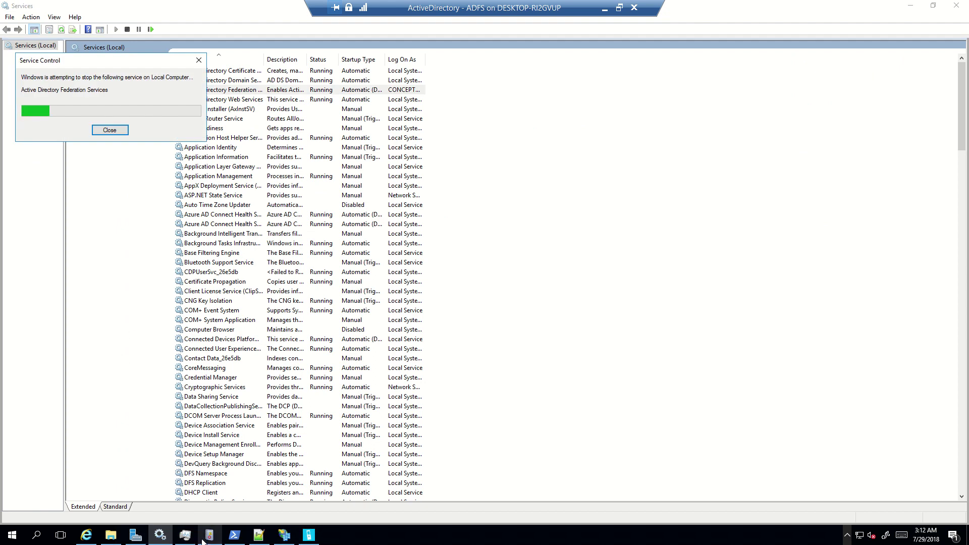
{"action": "right_click", "coordinate": [286, 535]}
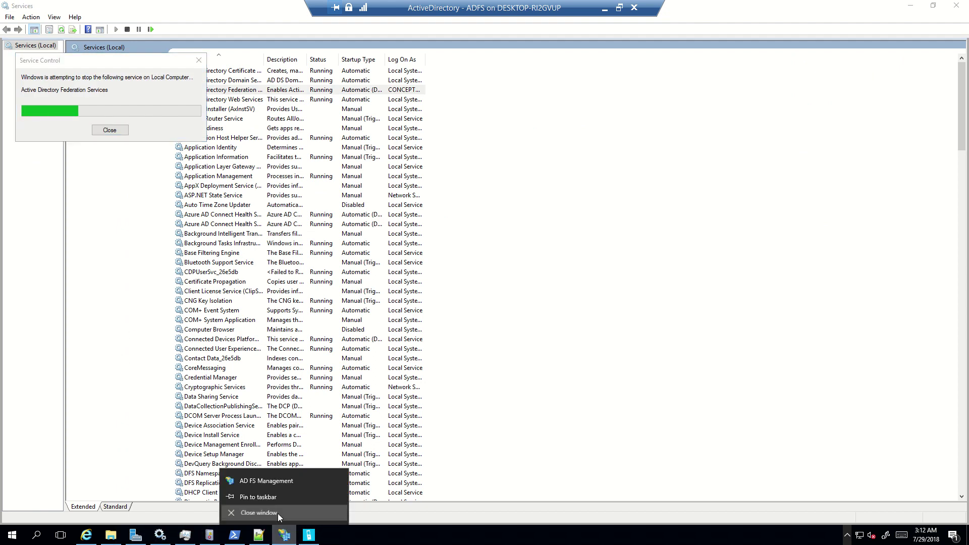
{"action": "left_click", "coordinate": [277, 513]}
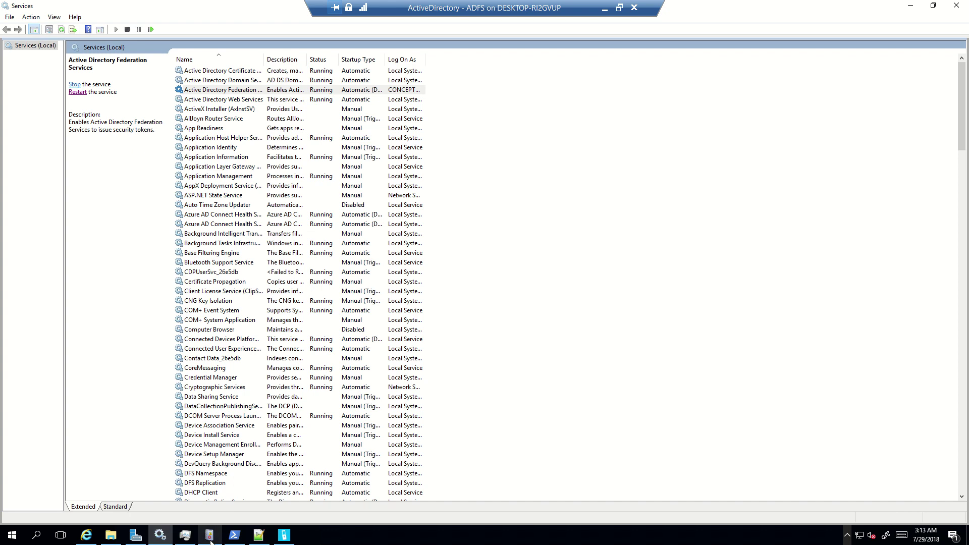
Step: Relaunch AD FS Management and apply Azure Multi-Factor Authentication Server as the multi-factor method
{"action": "left_click", "coordinate": [135, 535]}
{"action": "left_click", "coordinate": [893, 27]}
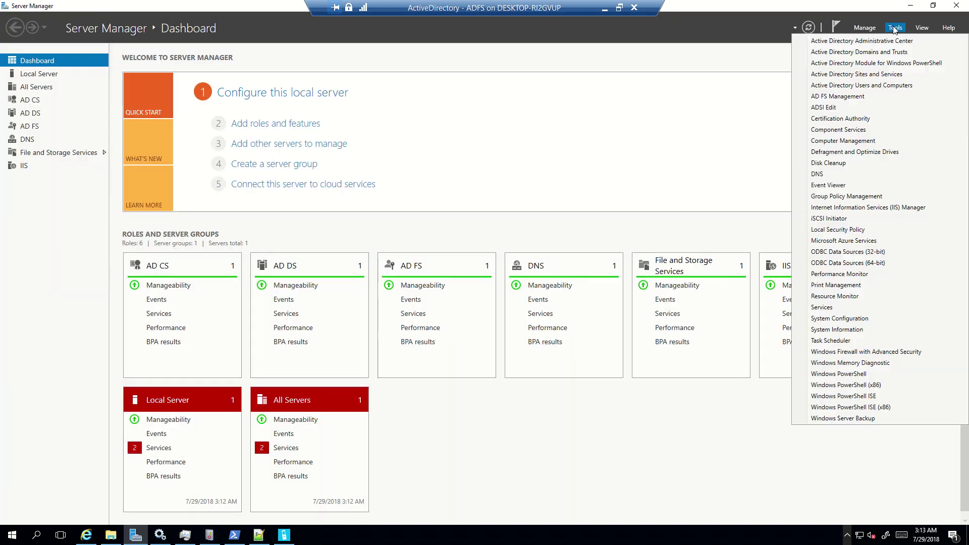
{"action": "left_click", "coordinate": [842, 96]}
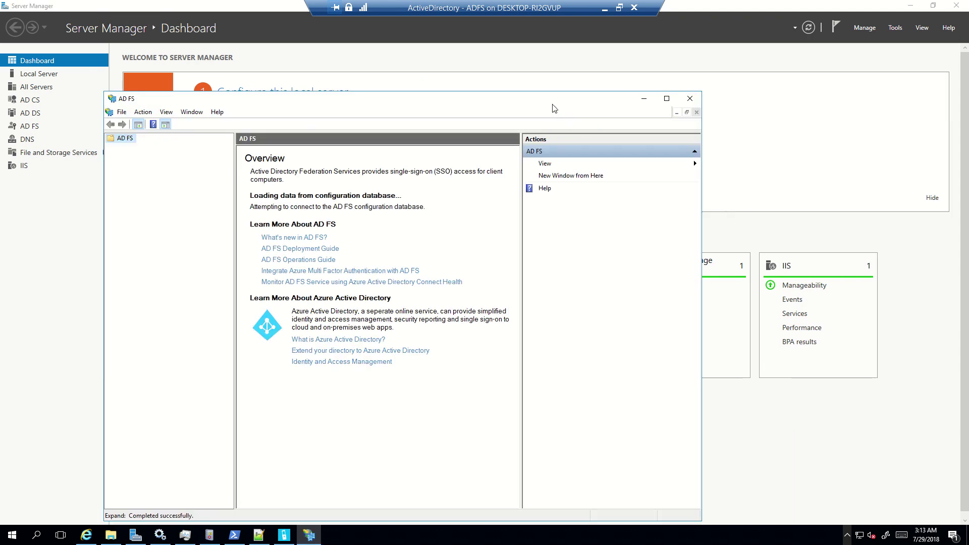
{"action": "double_click", "coordinate": [583, 100]}
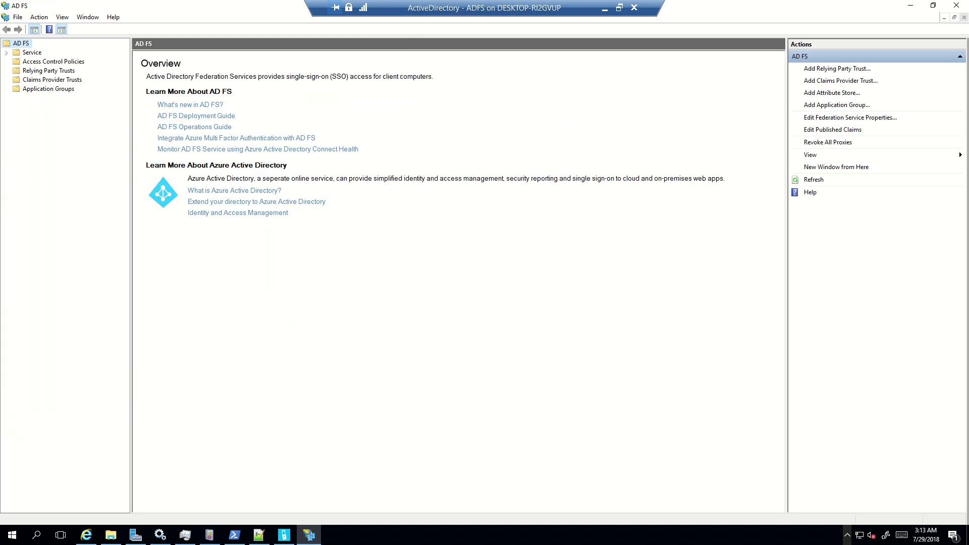
{"action": "left_click", "coordinate": [6, 52]}
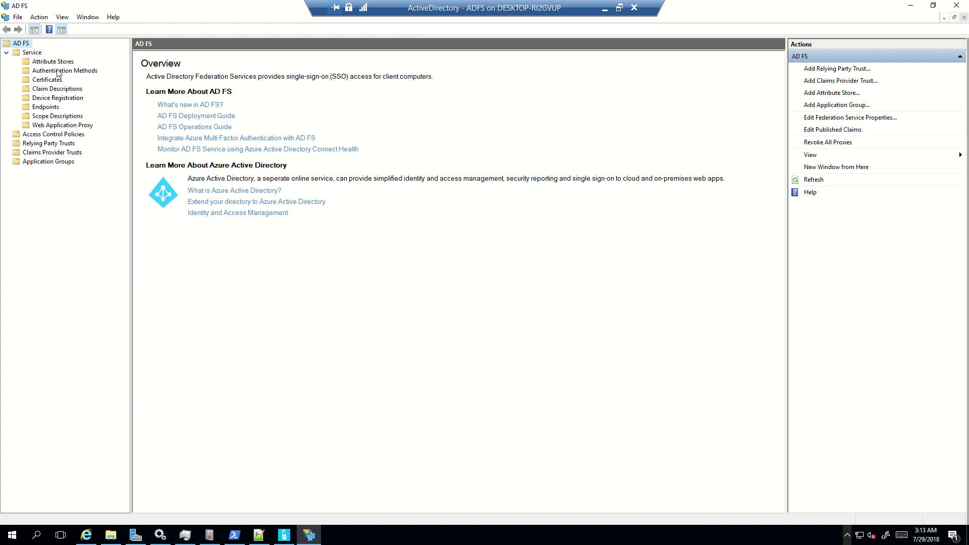
{"action": "left_click", "coordinate": [74, 70]}
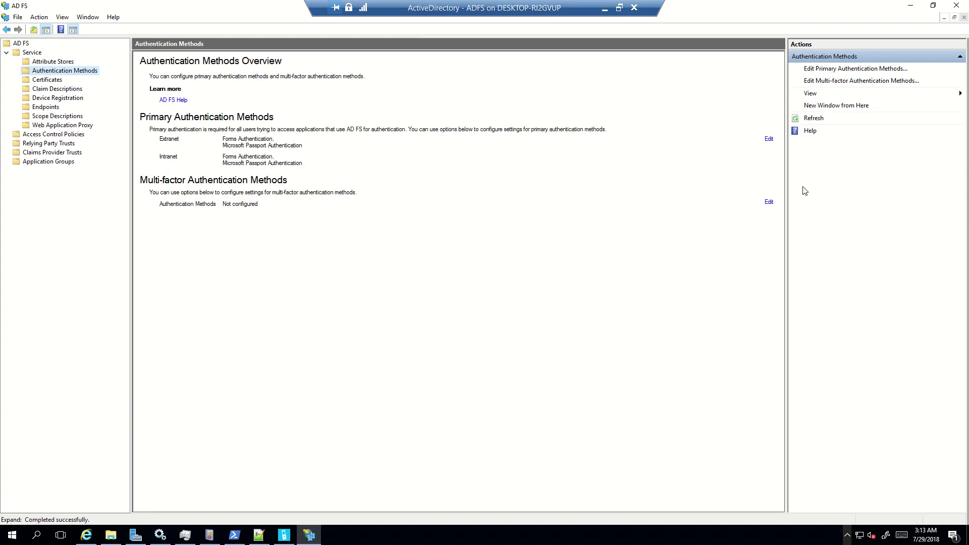
{"action": "left_click", "coordinate": [769, 202]}
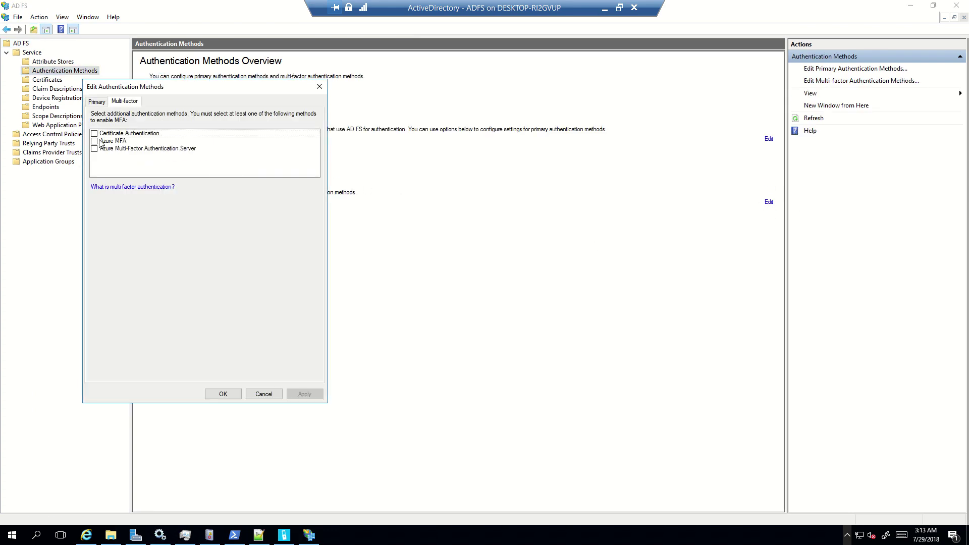
{"action": "left_click", "coordinate": [134, 150]}
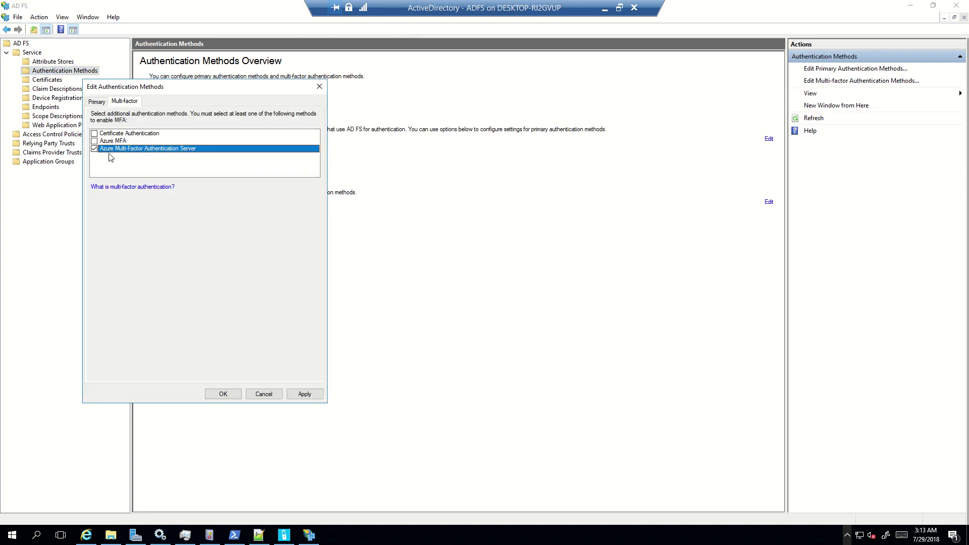
{"action": "left_click", "coordinate": [304, 394]}
{"action": "left_click", "coordinate": [223, 394]}
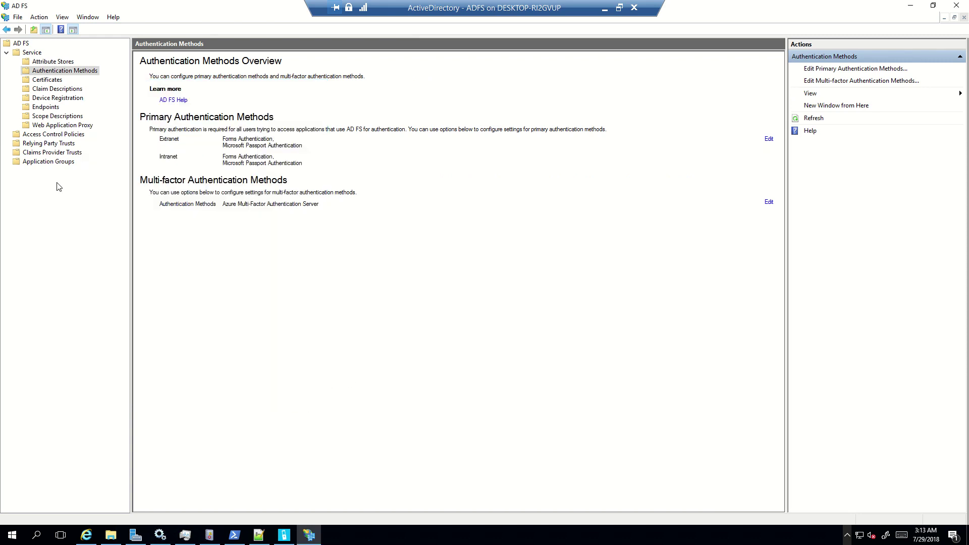
Step: Keep the Office 365 Identity Platform trust's access policy as Permit everyone and require MFA
{"action": "left_click", "coordinate": [50, 143]}
{"action": "left_click", "coordinate": [228, 69]}
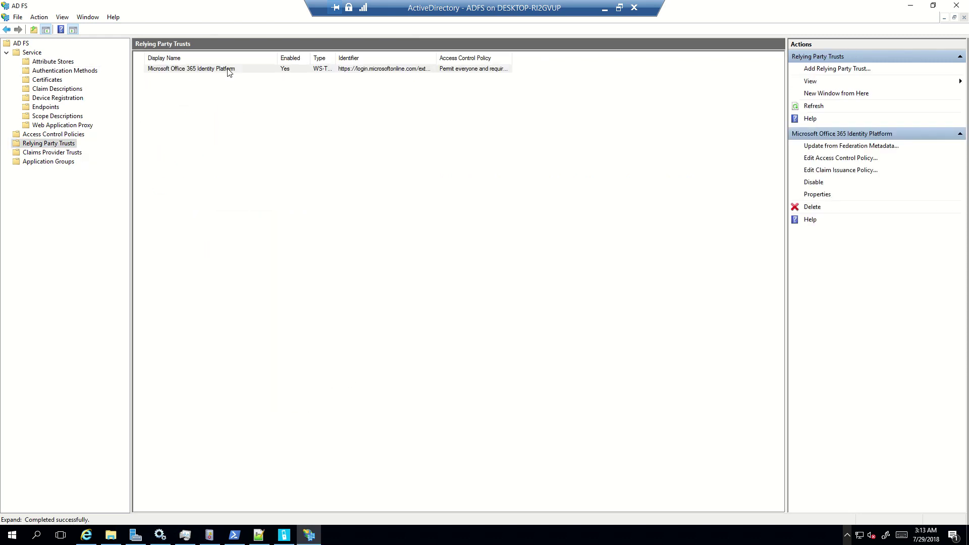
{"action": "double_click", "coordinate": [228, 69]}
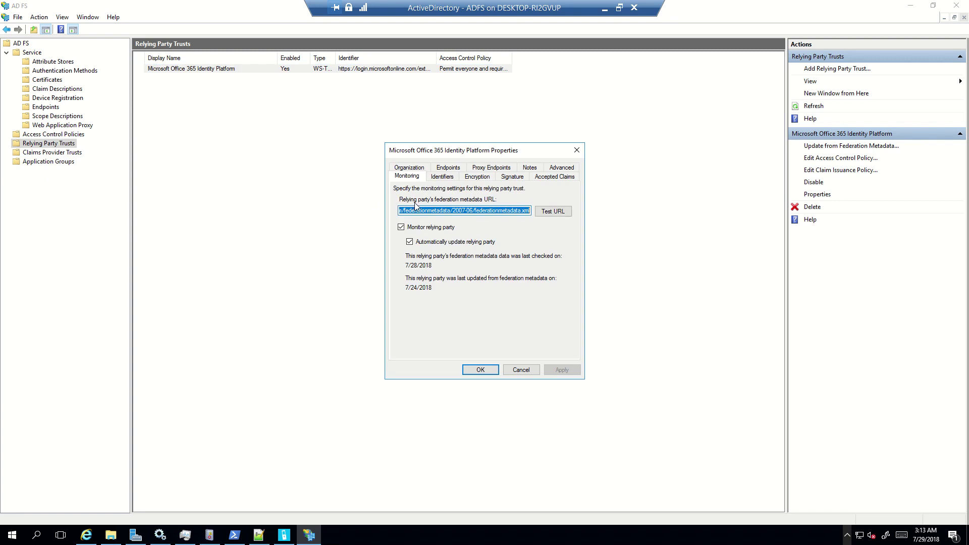
{"action": "left_click", "coordinate": [521, 370]}
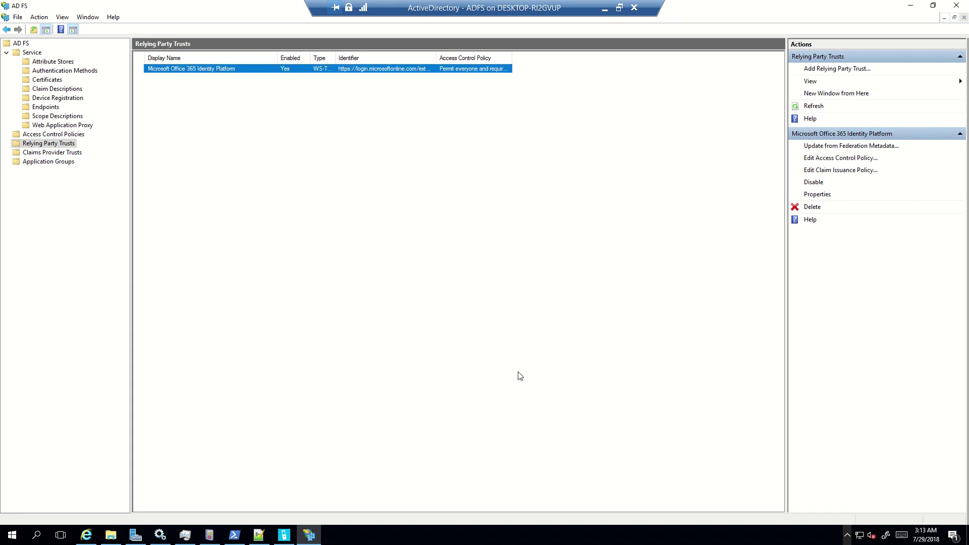
{"action": "left_click", "coordinate": [868, 158]}
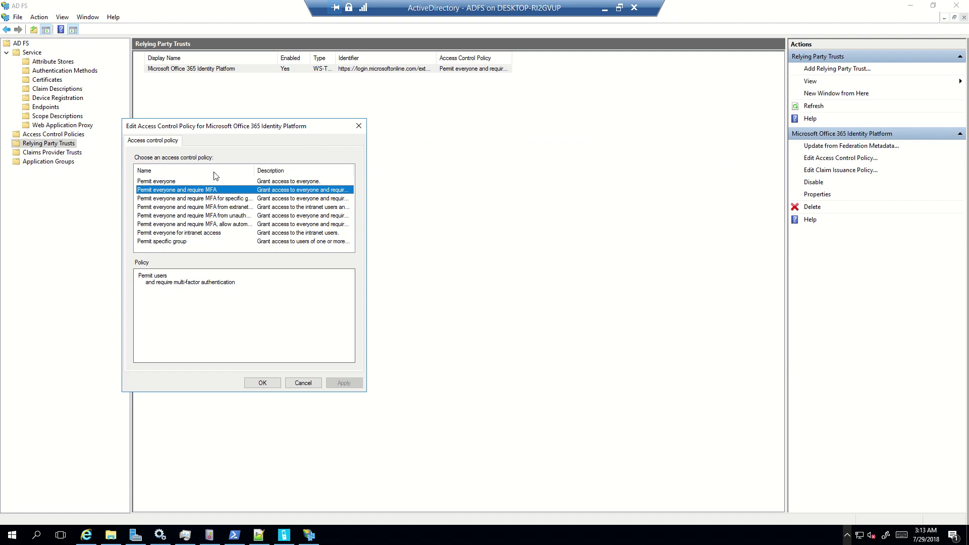
{"action": "left_click", "coordinate": [261, 383]}
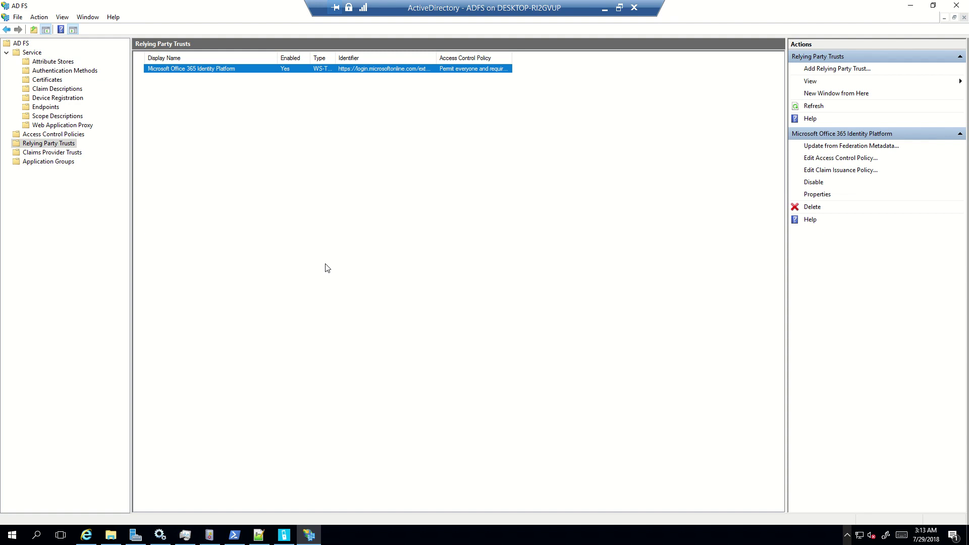
Step: Launch Chrome and go to portal.office.com to reach the Microsoft sign-in page
{"action": "key", "text": "super+r"}
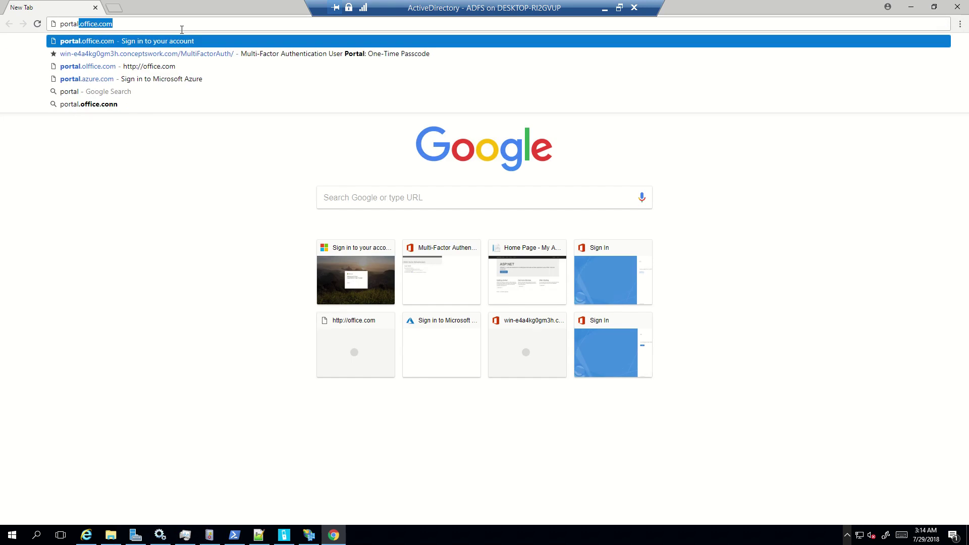
{"action": "key", "text": "Return"}
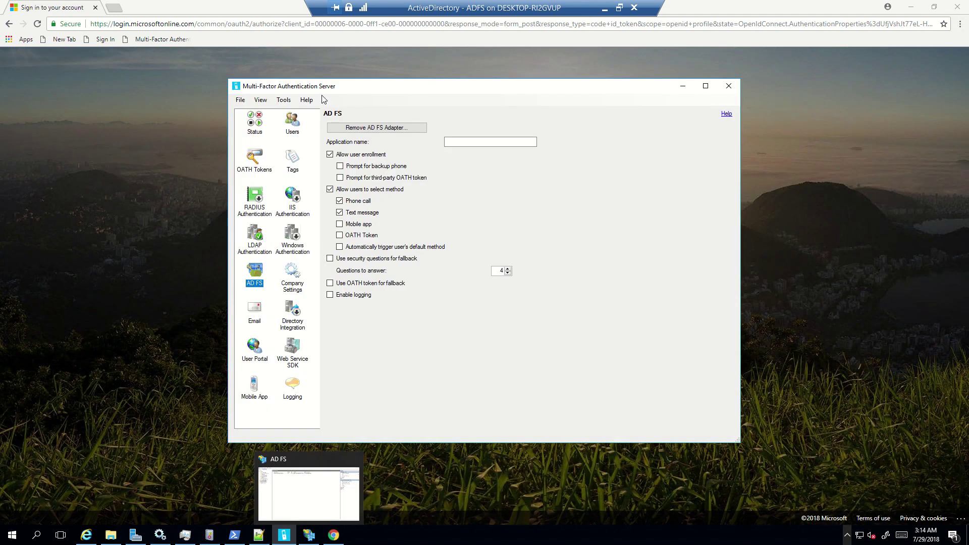
Step: Show MFA Server's Users list, select the SMS One-Way OTP user, and widen the Phone column
{"action": "left_click", "coordinate": [297, 127]}
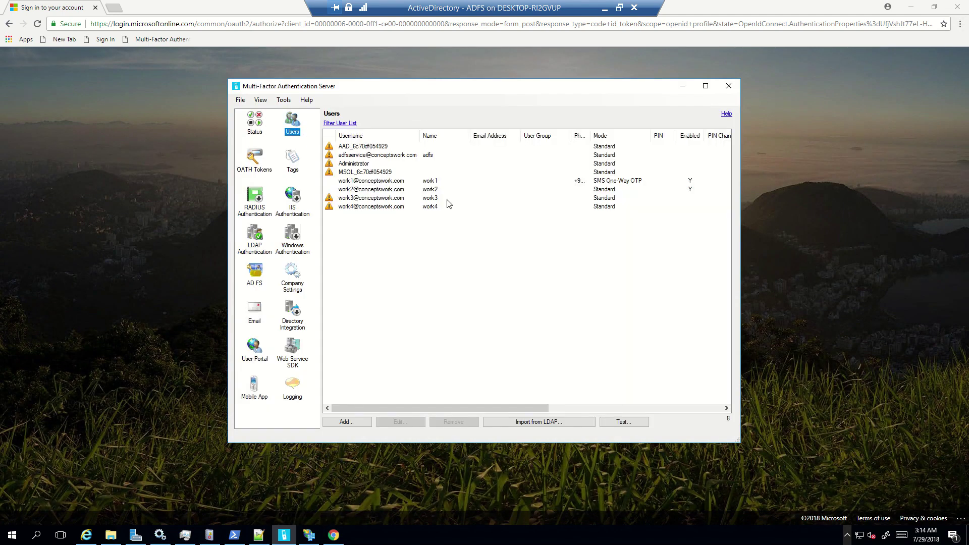
{"action": "left_click", "coordinate": [367, 182]}
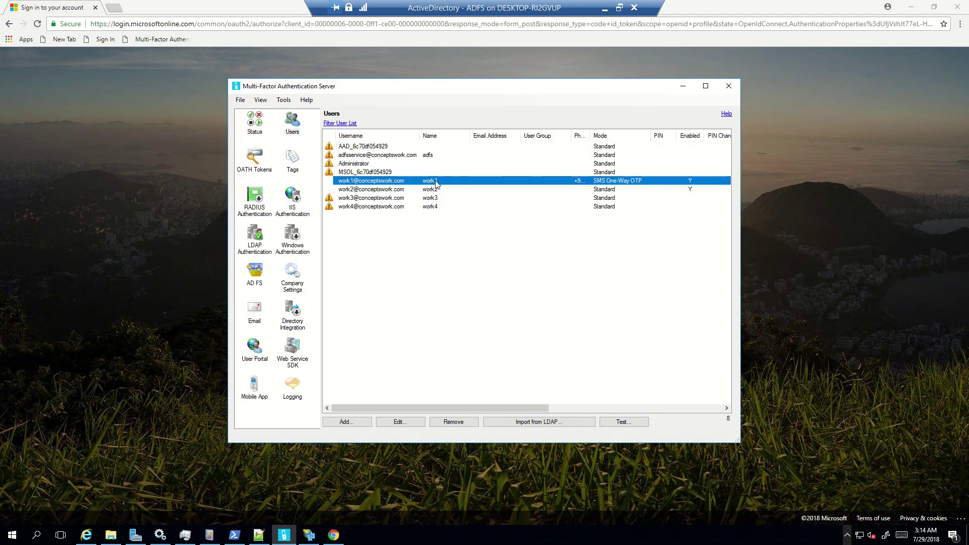
{"action": "left_click_drag", "start_coordinate": [591, 137], "coordinate": [594, 137]}
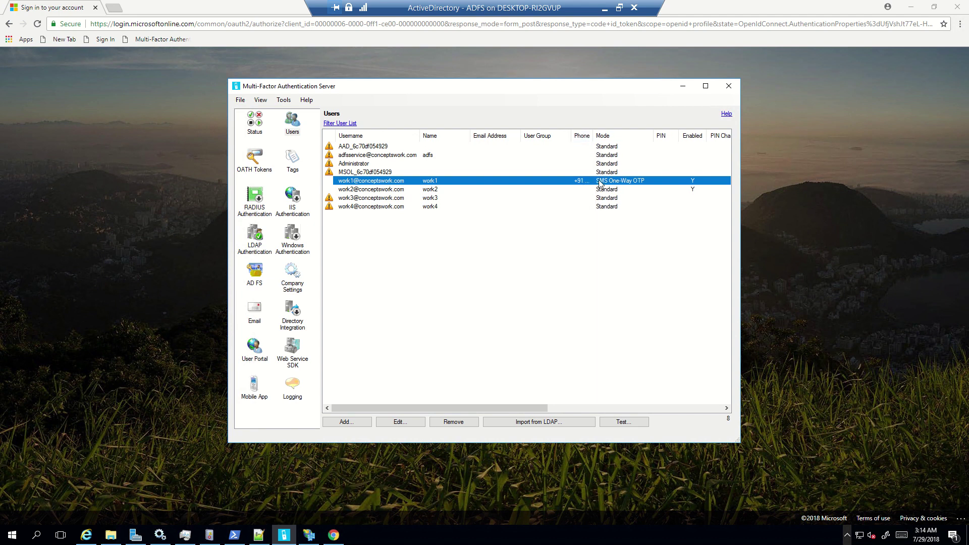
Step: Pick the SMS-enrolled account in Chrome and sign in with its password
{"action": "left_click", "coordinate": [145, 197]}
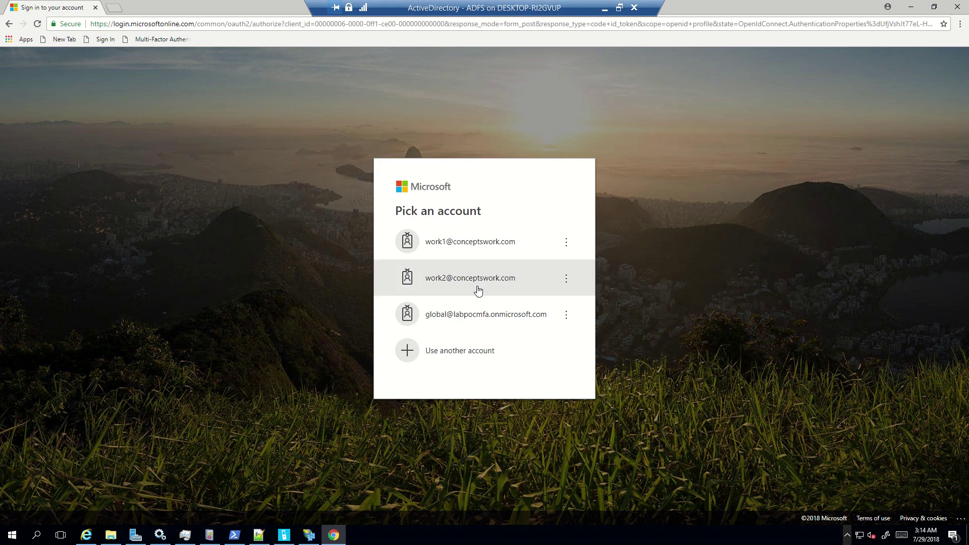
{"action": "left_click", "coordinate": [475, 255]}
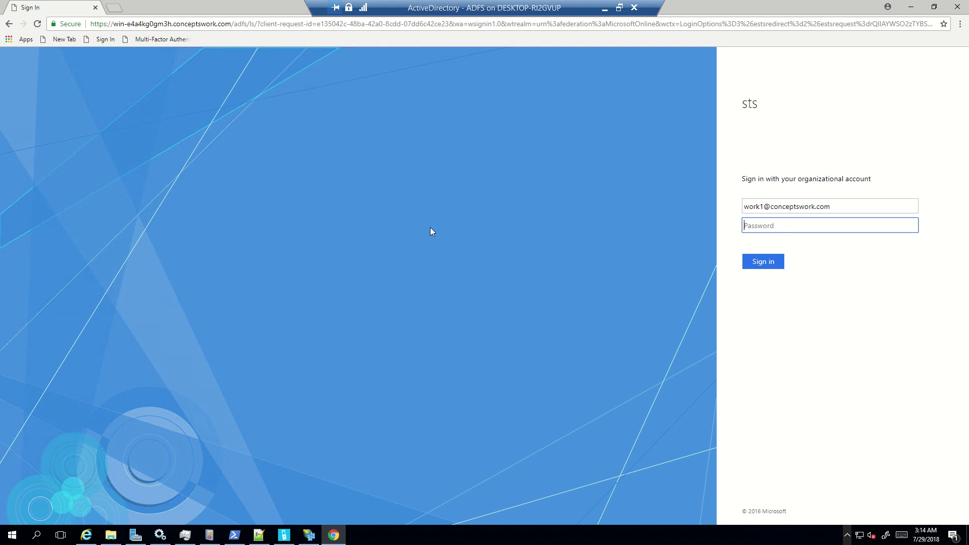
{"action": "type", "text": "****"}
{"action": "key", "text": "Return"}
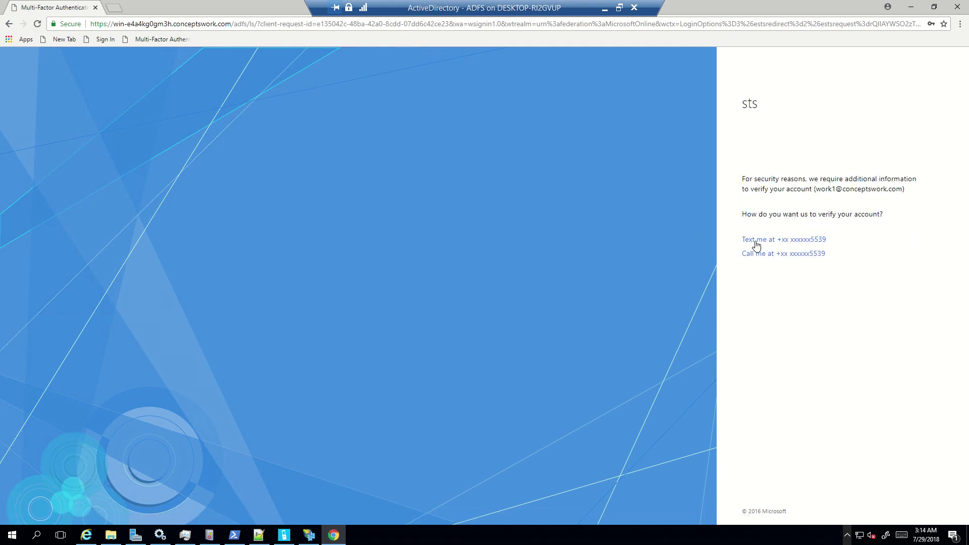
Step: Request the verification code by text message and enter the received code to sign in
{"action": "left_click", "coordinate": [757, 240]}
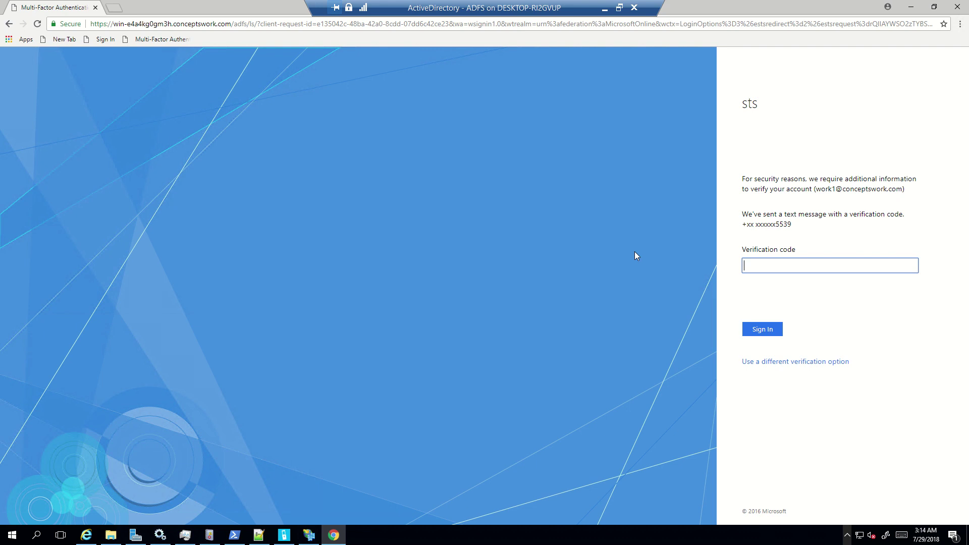
{"action": "type", "text": "••••••"}
{"action": "left_click", "coordinate": [756, 329]}
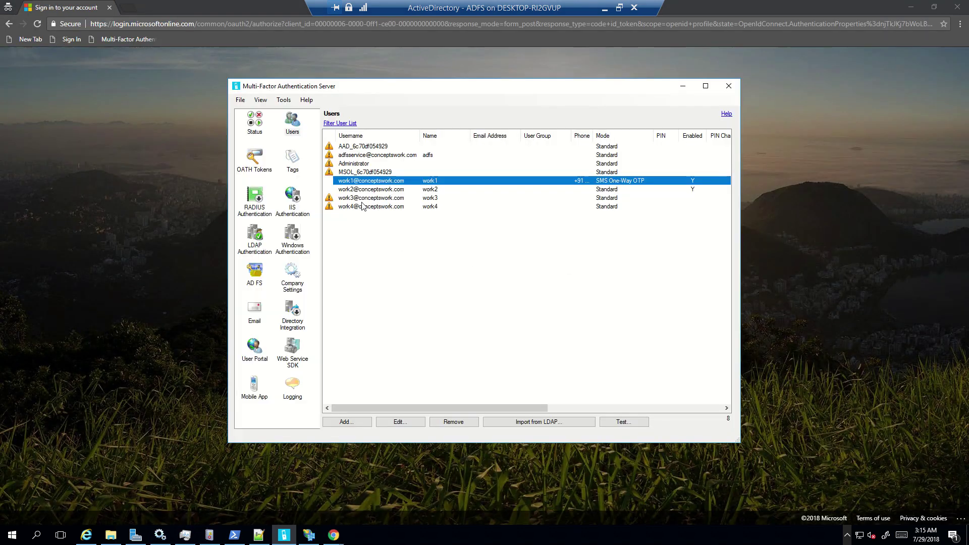
Step: Open the unenrolled user's settings in MFA Server, then sign in with that account's e-mail and password in Chrome
{"action": "left_click", "coordinate": [375, 188]}
{"action": "double_click", "coordinate": [375, 189]}
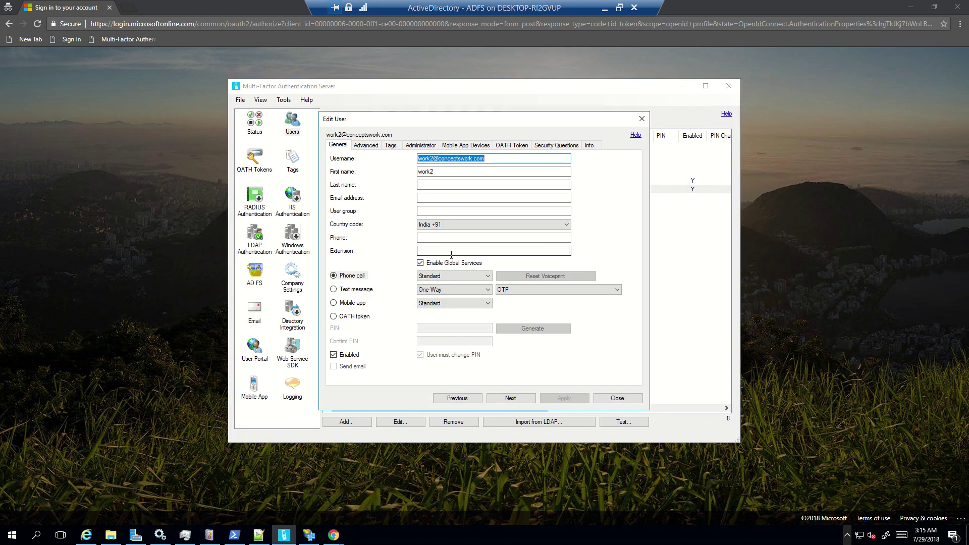
{"action": "left_click", "coordinate": [169, 194]}
{"action": "left_click", "coordinate": [496, 268]}
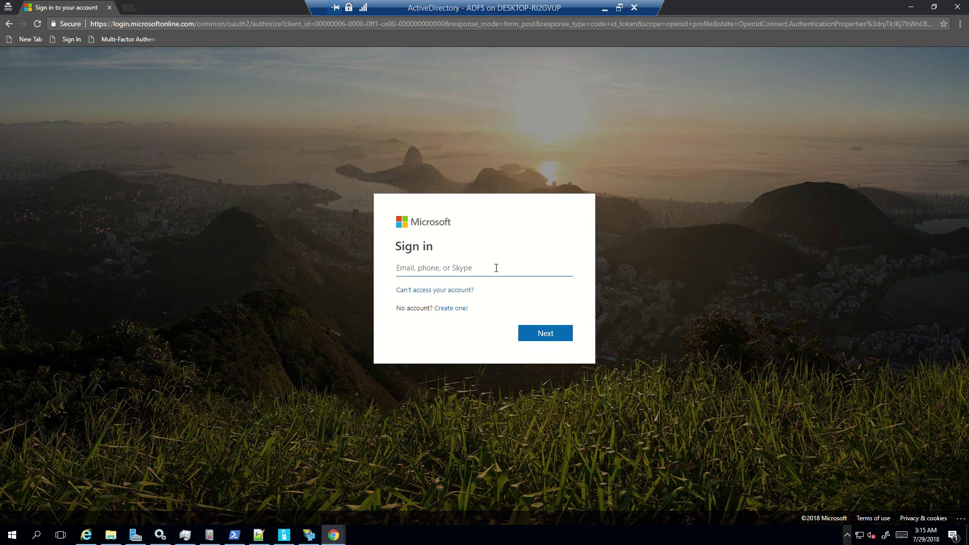
{"action": "key", "text": "Return"}
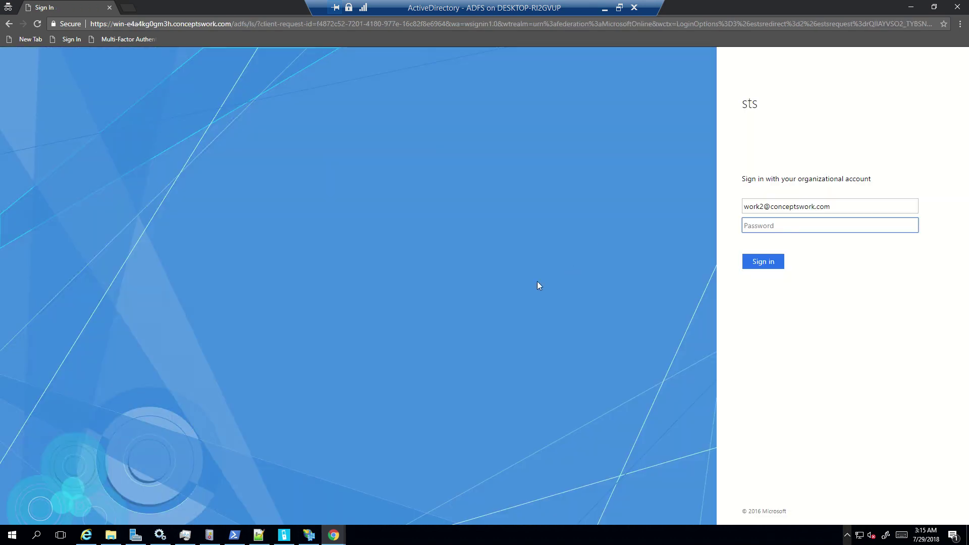
{"action": "type", "text": "********"}
{"action": "left_click", "coordinate": [770, 263]}
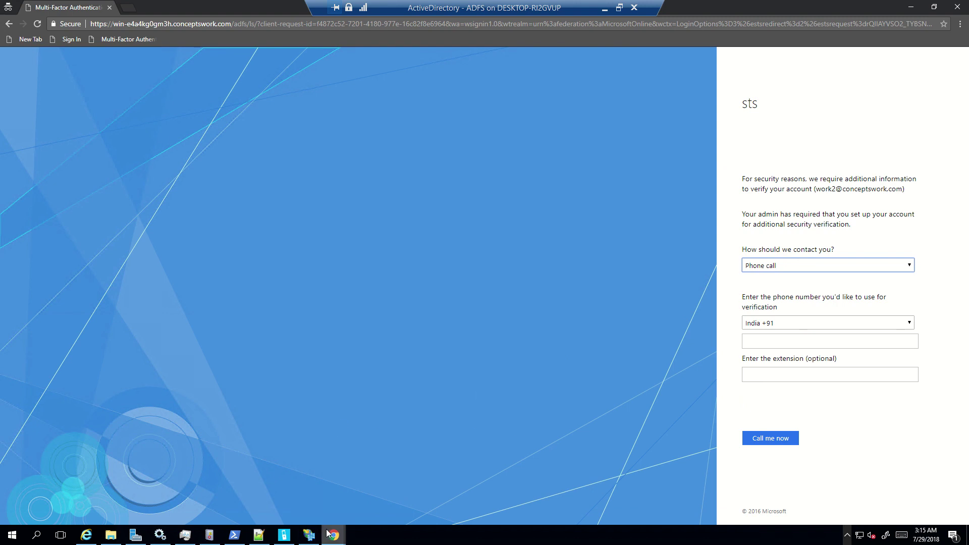
Step: Close the Edit User dialog and display the AD FS page with user enrollment, Phone call and Text message enabled
{"action": "left_click", "coordinate": [284, 535]}
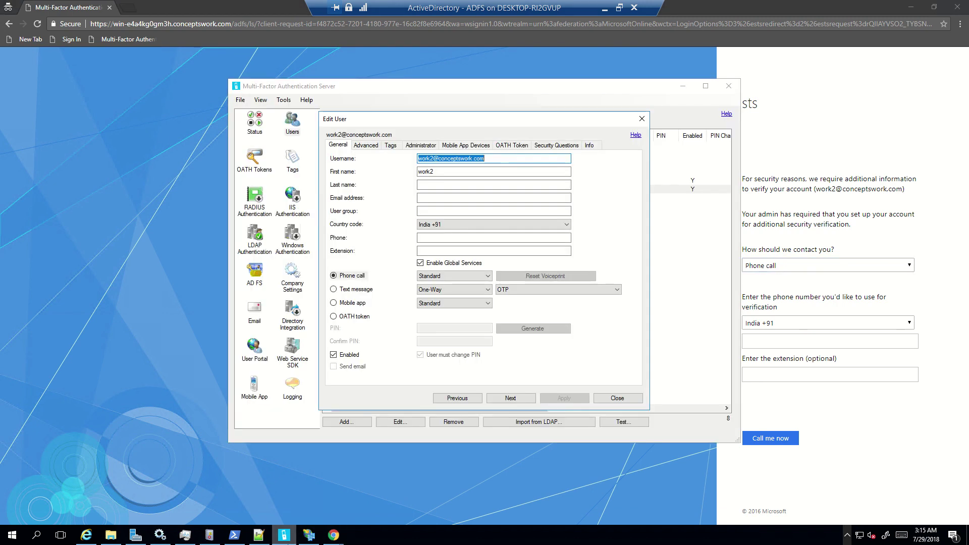
{"action": "left_click", "coordinate": [620, 399]}
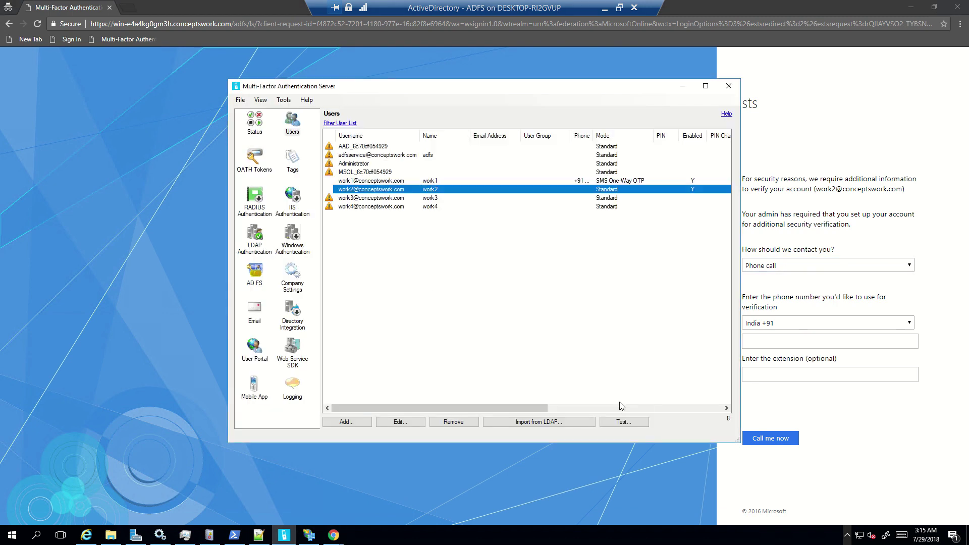
{"action": "left_click", "coordinate": [260, 275]}
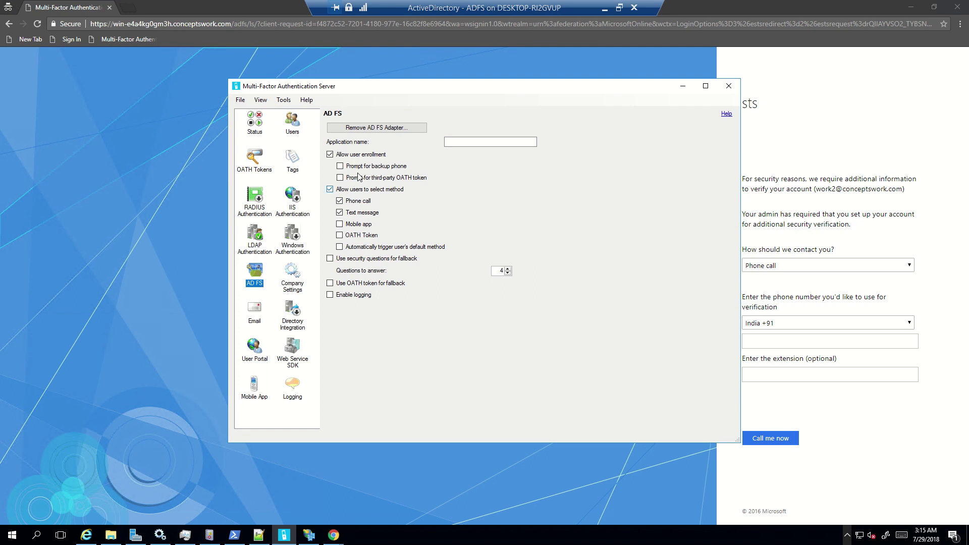